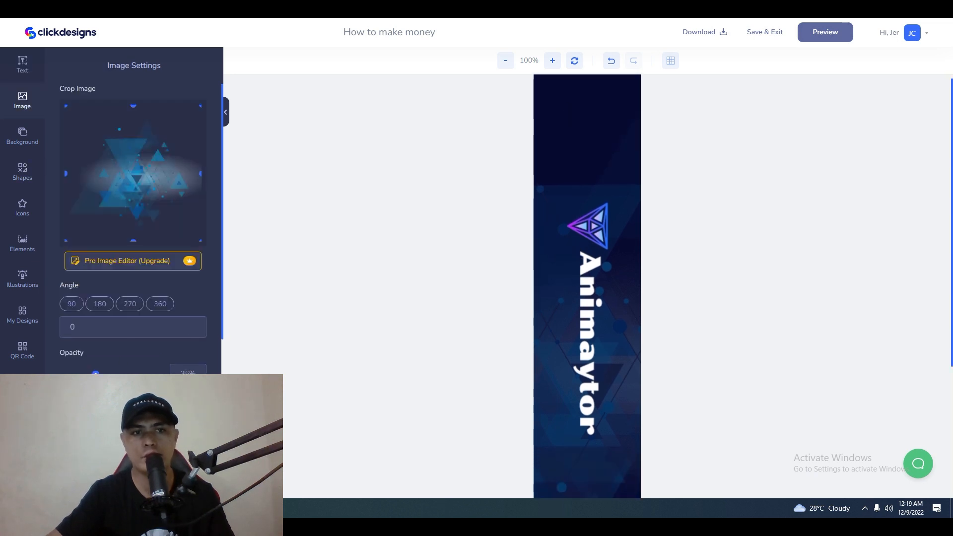
- Set the opacity of the spine's triangle pattern image to 0% and centre the barcode across the spine
left_click_drag(96, 373, 48, 373)
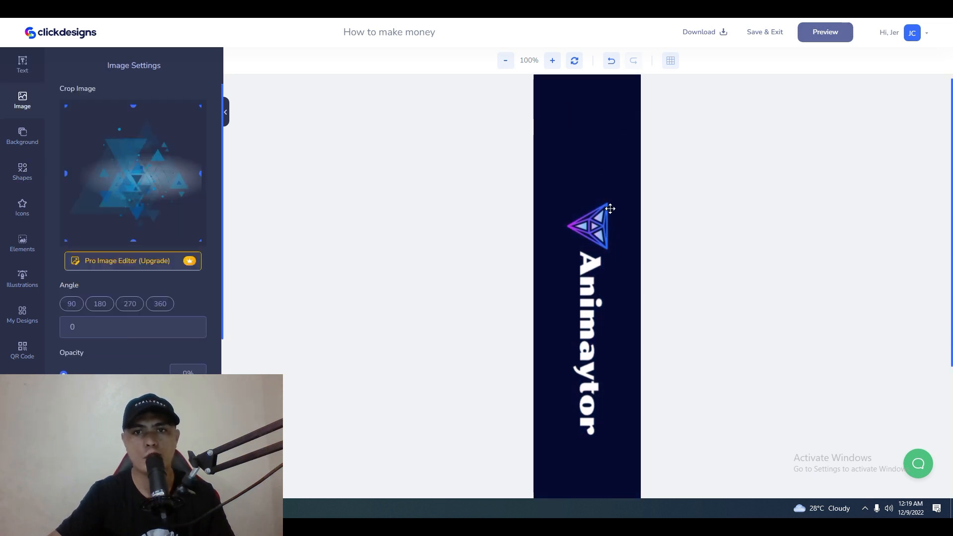
scroll(593, 181, "up", 1)
scroll(601, 197, "down", 5)
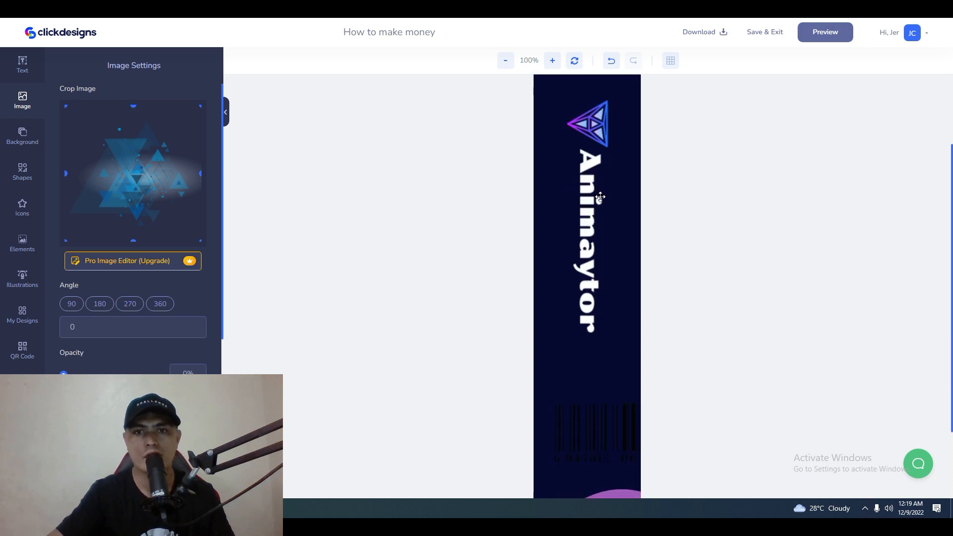
mouse_move(594, 326)
left_mouse_down()
mouse_move(564, 328)
mouse_move(592, 325)
left_mouse_up()
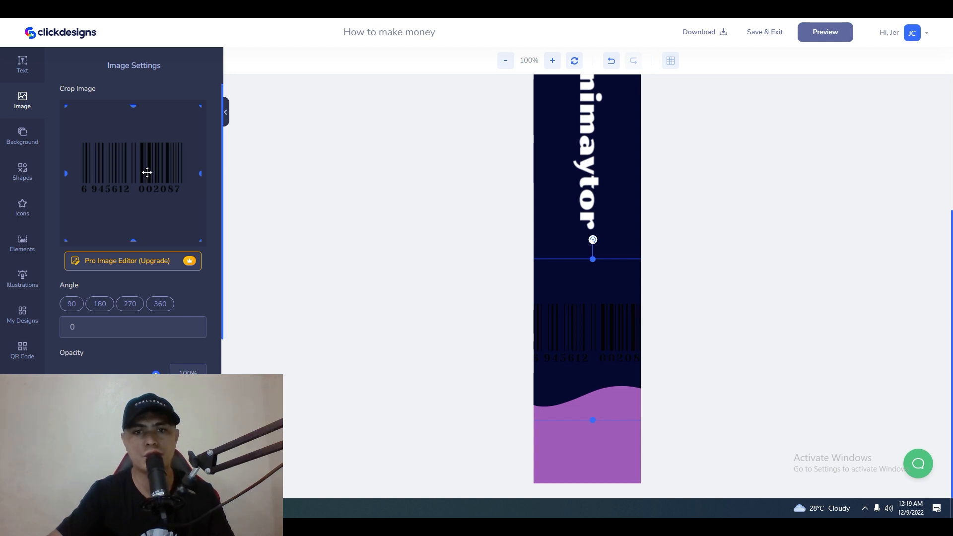
- Recolour the purple wave at the spine's base to #CEA01A and nudge the vertical Animaytor logo slightly right
left_click(591, 419)
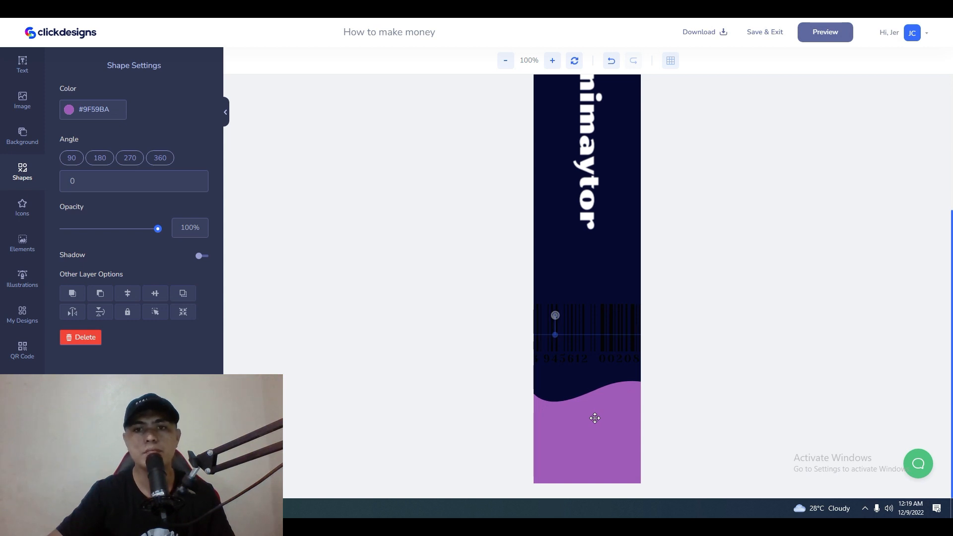
left_click(104, 110)
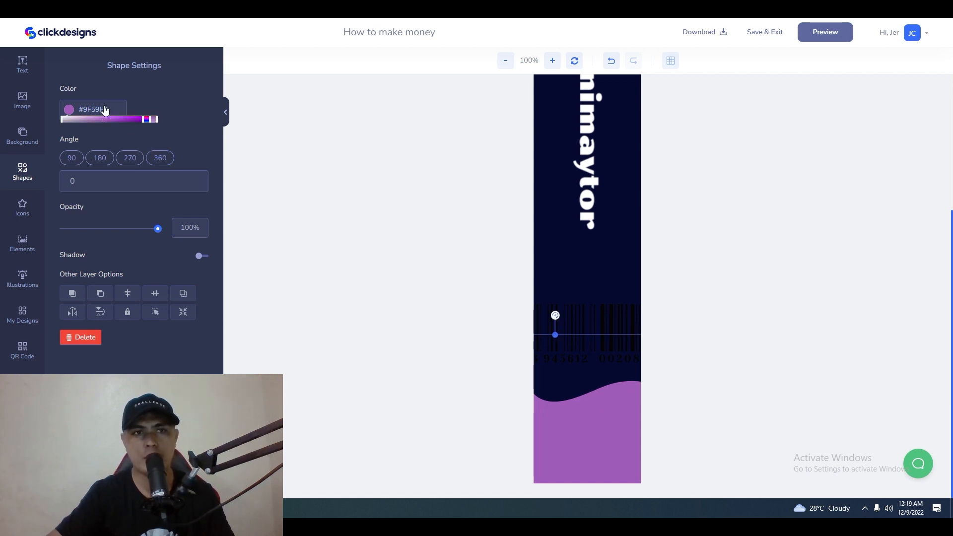
type("#CEA01F")
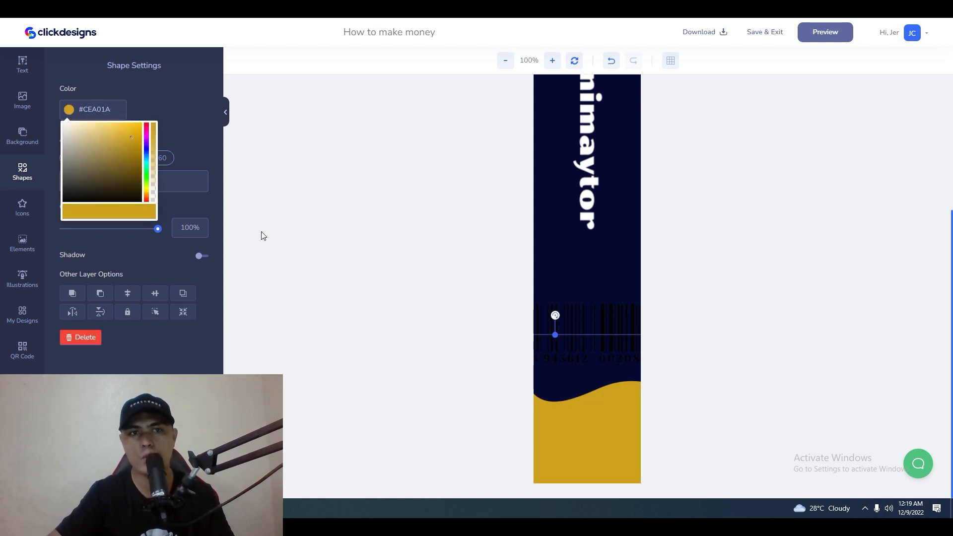
left_click(728, 348)
scroll(755, 341, "up", 4)
left_click_drag(580, 249, 583, 252)
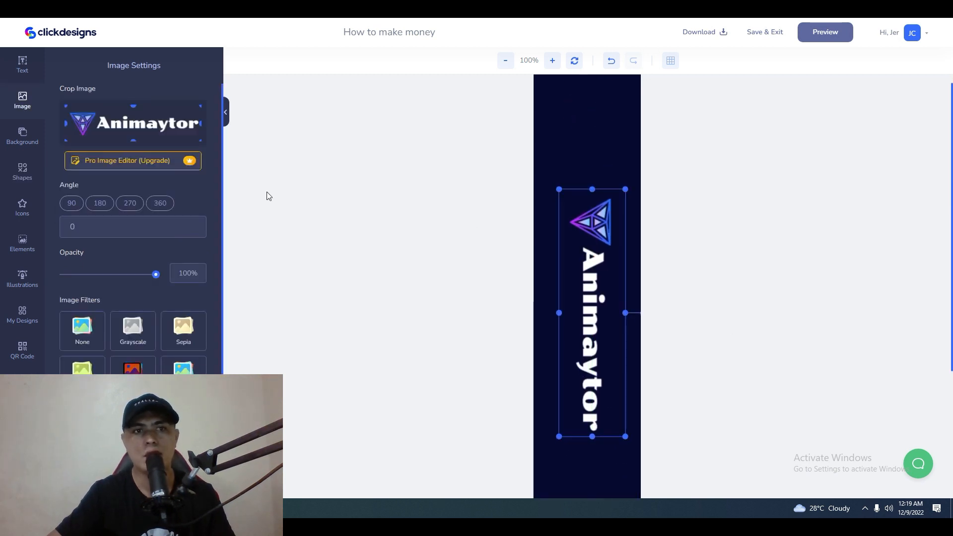
- Browse the shape, background, icon and illustration libraries for elements that could be added to the spine
left_click(23, 171)
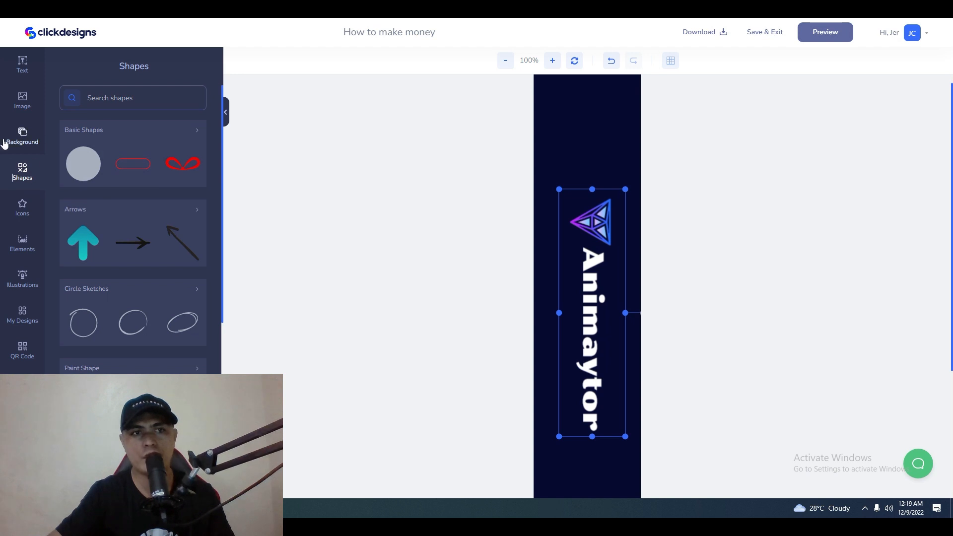
left_click(22, 135)
left_click(22, 207)
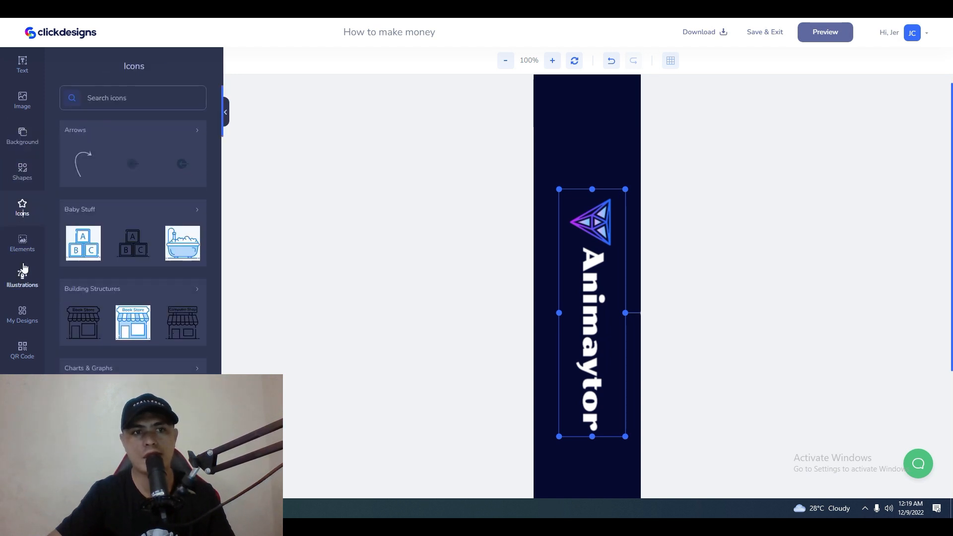
left_click(22, 279)
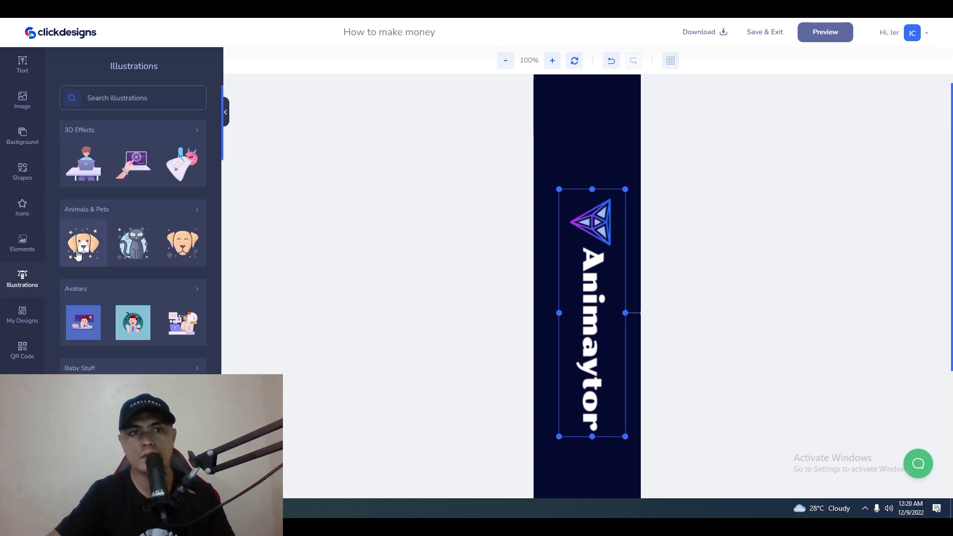
scroll(92, 278, "down", 4)
scroll(94, 276, "down", 1)
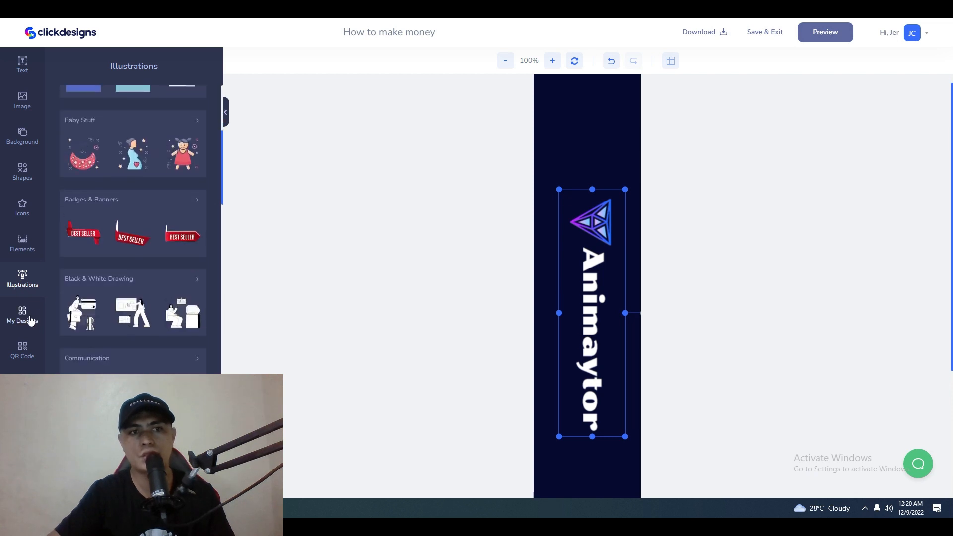
left_click(35, 211)
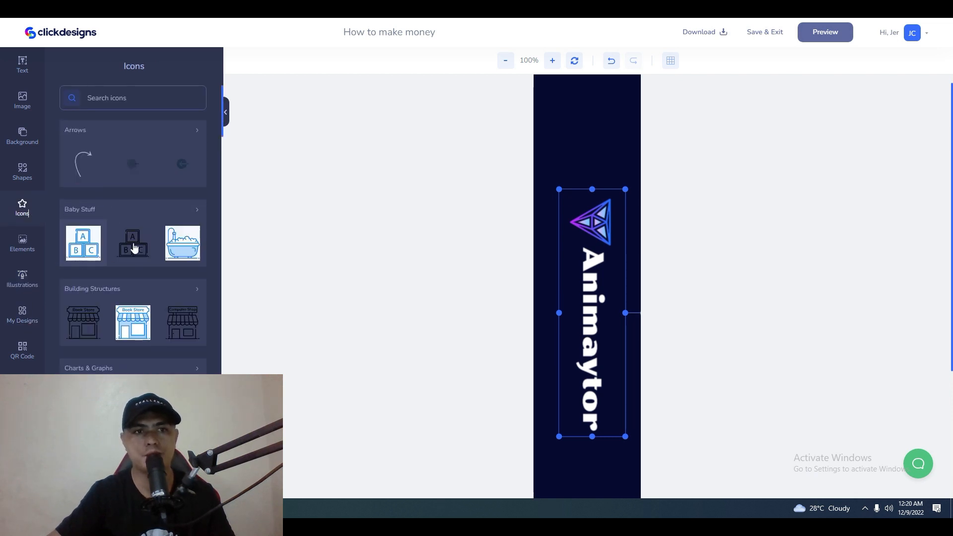
scroll(108, 254, "down", 2)
scroll(182, 284, "down", 2)
scroll(607, 277, "down", 2)
scroll(606, 276, "up", 2)
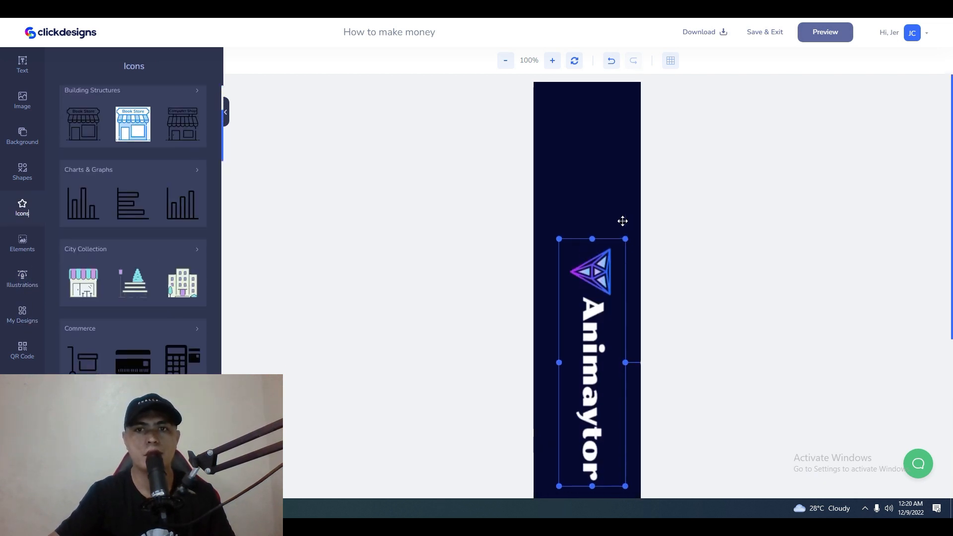
scroll(623, 219, "down", 3)
scroll(146, 240, "down", 3)
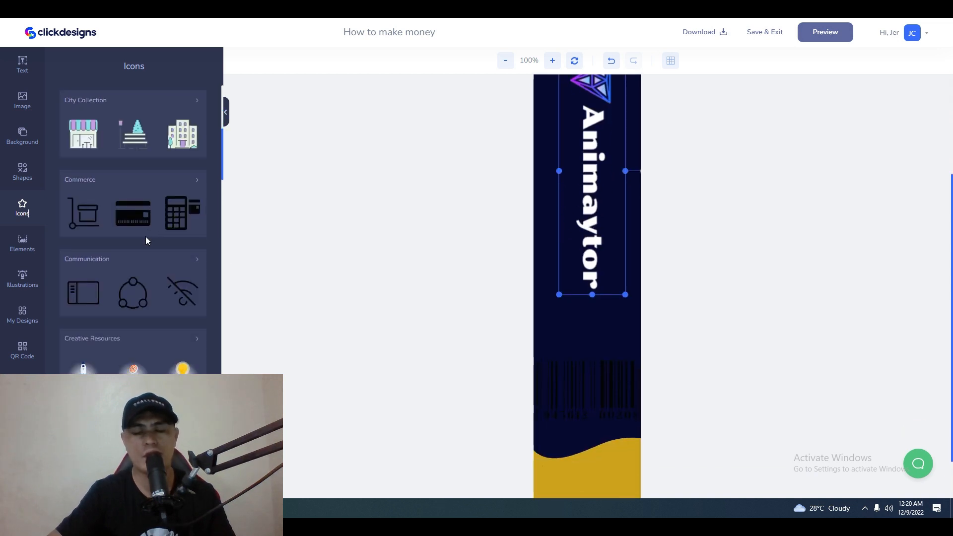
scroll(593, 342, "down", 1)
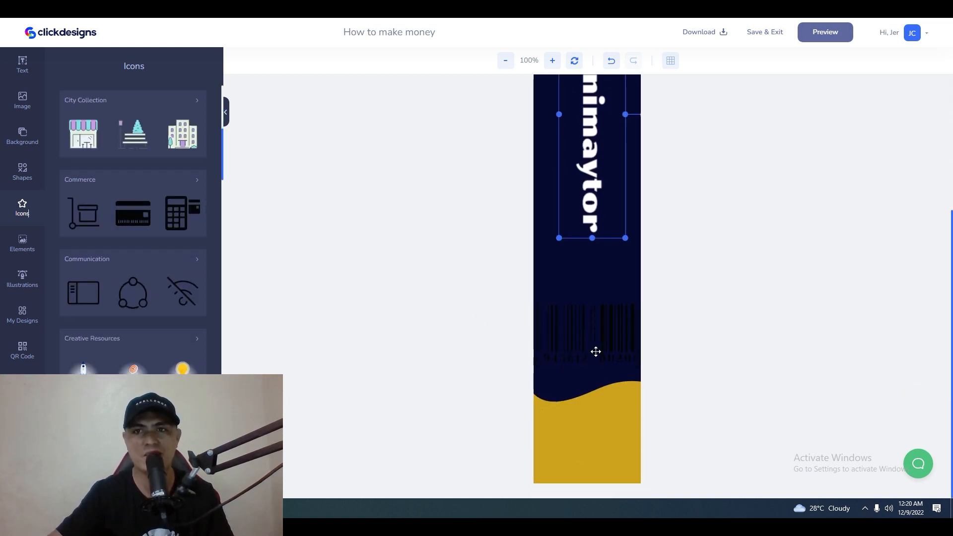
- Nudge the gold wave up slightly while checking the box mock-up in preview, and save and exit the spine design
scroll(596, 347, "up", 5)
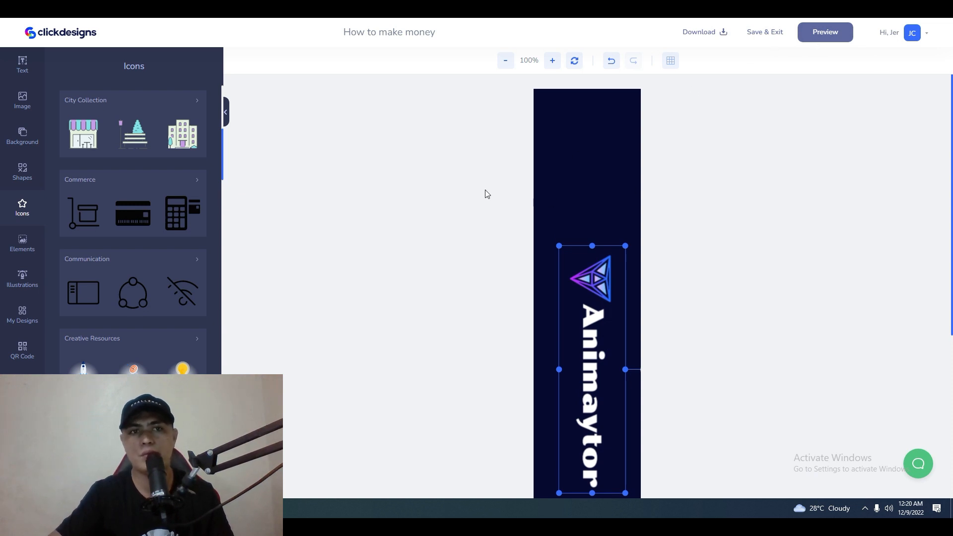
left_click(819, 39)
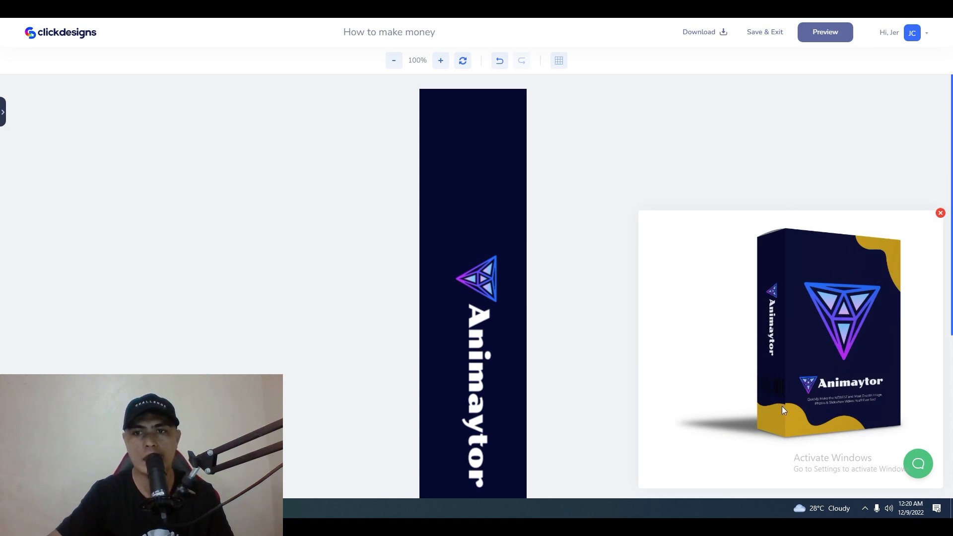
left_click(941, 213)
scroll(494, 354, "down", 5)
left_click(583, 426)
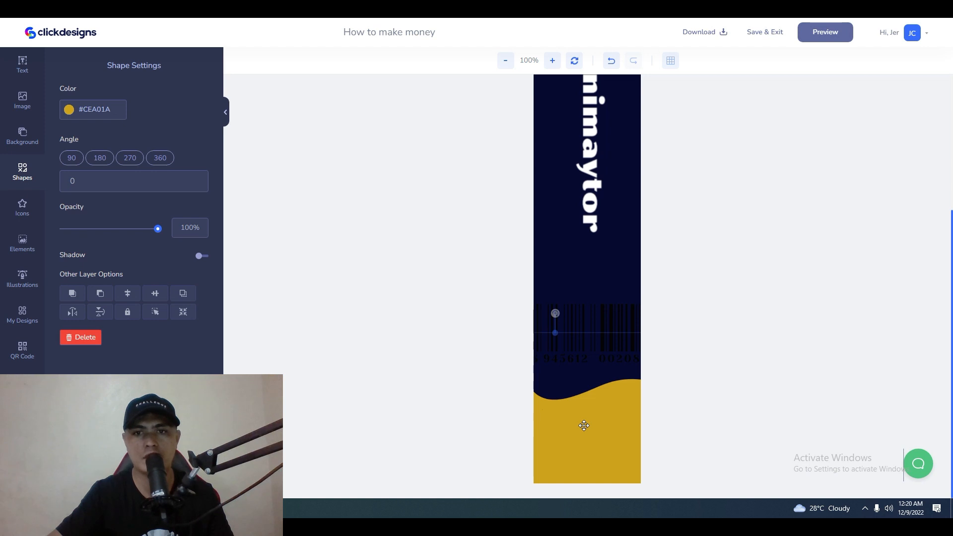
left_click(819, 33)
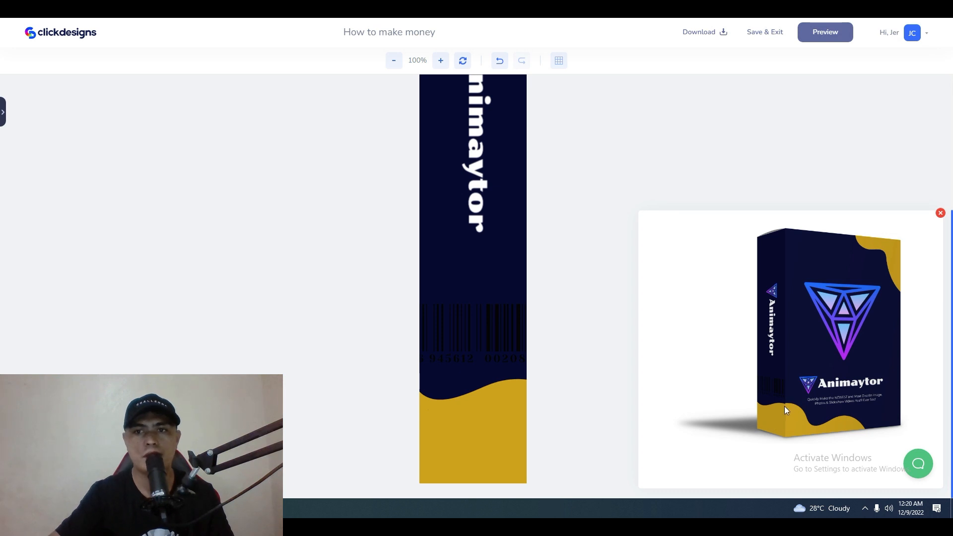
left_click(760, 35)
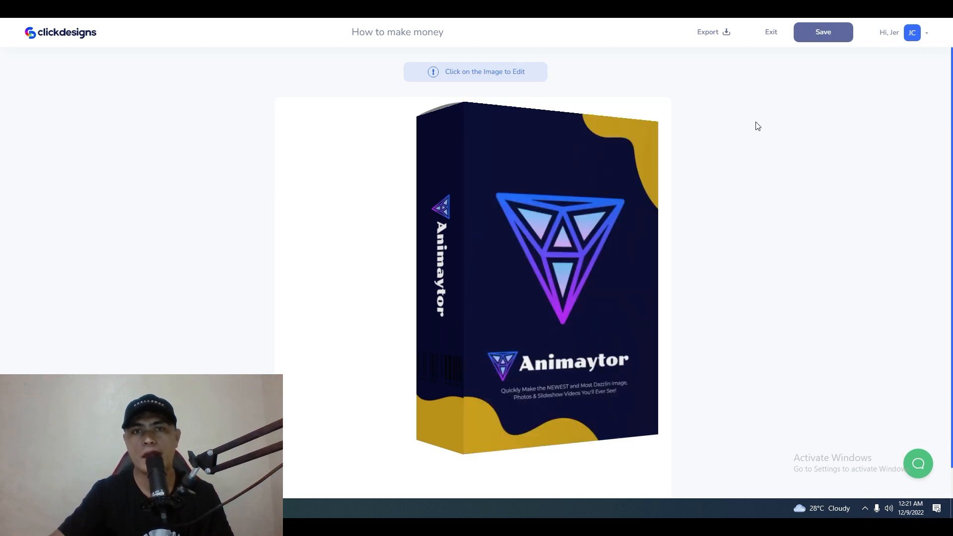
- Export the finished box mock-up as a PDF without watermark, shadow or reflection
left_click(708, 32)
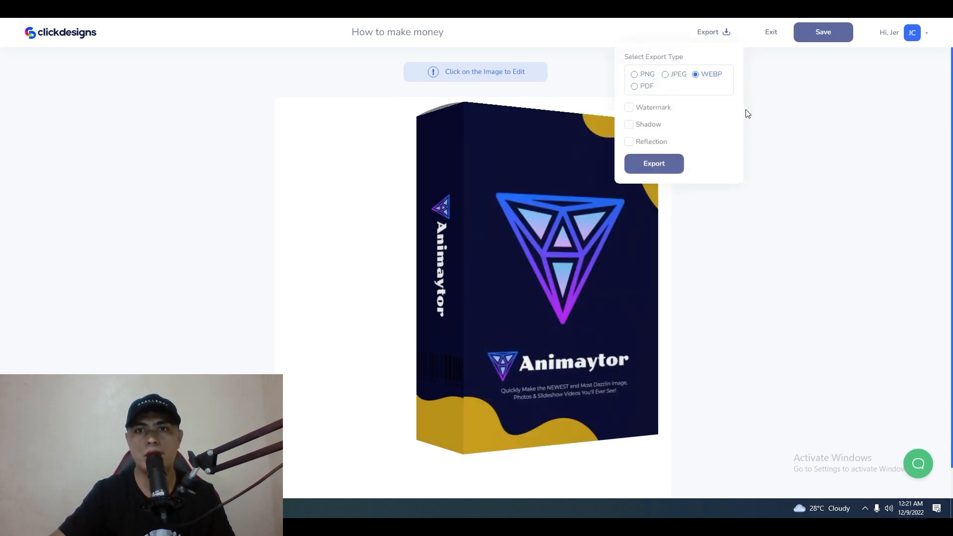
left_click(649, 77)
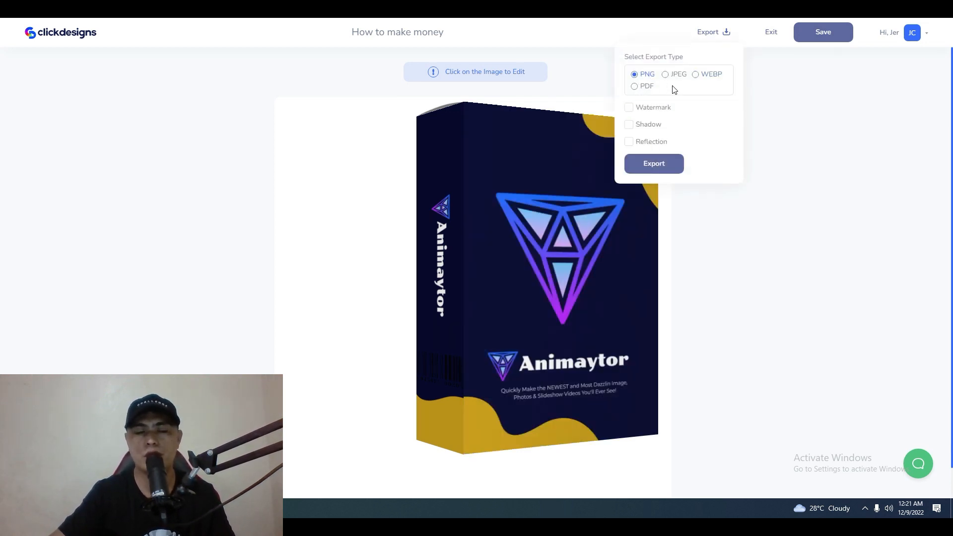
left_click(702, 77)
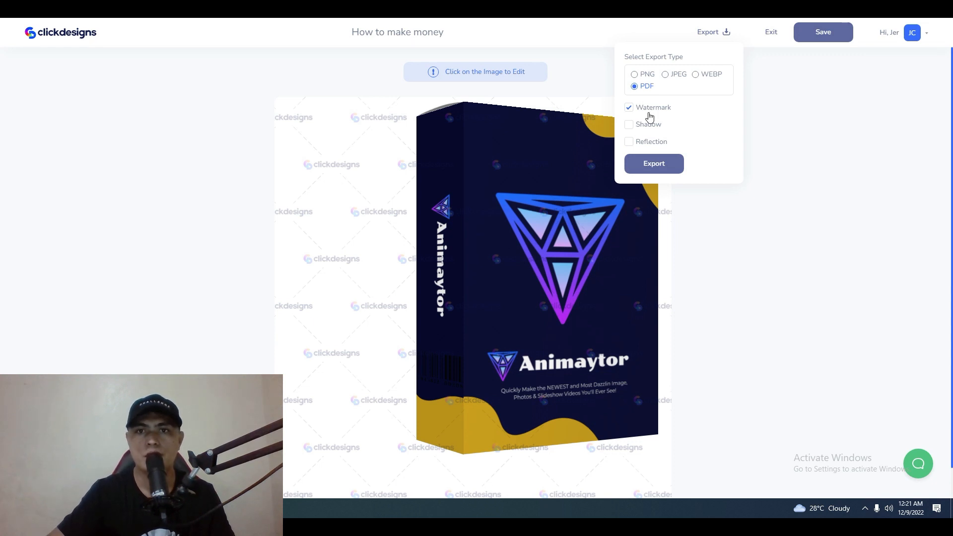
left_click(630, 108)
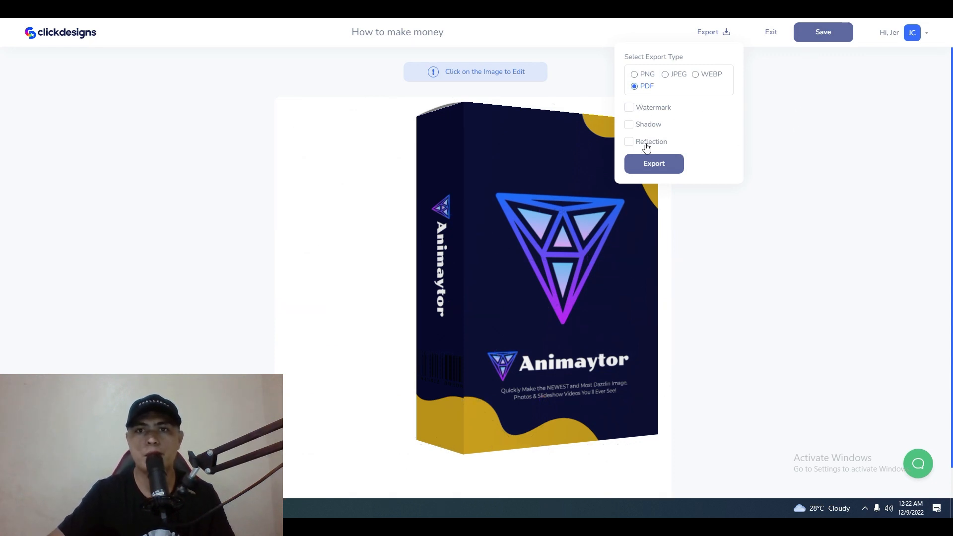
left_click(652, 165)
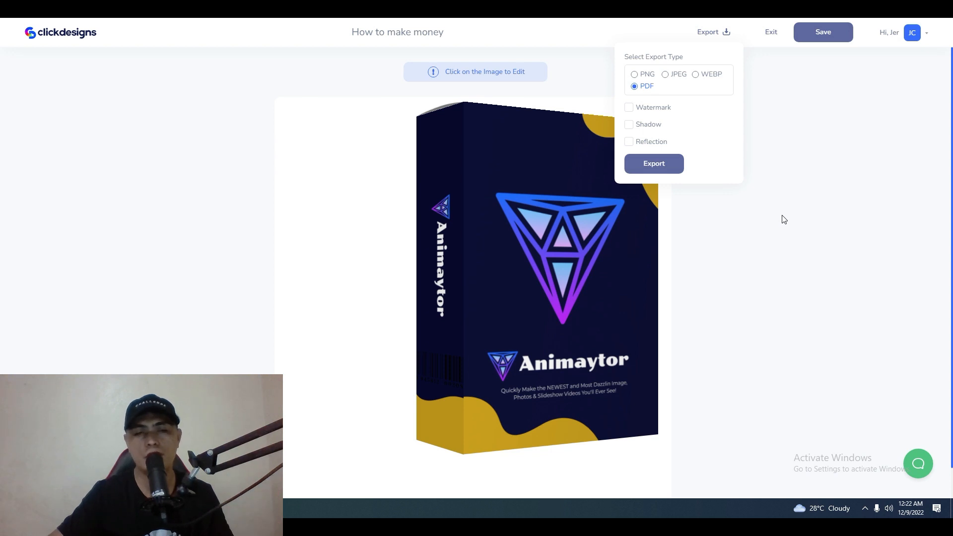
left_click(670, 163)
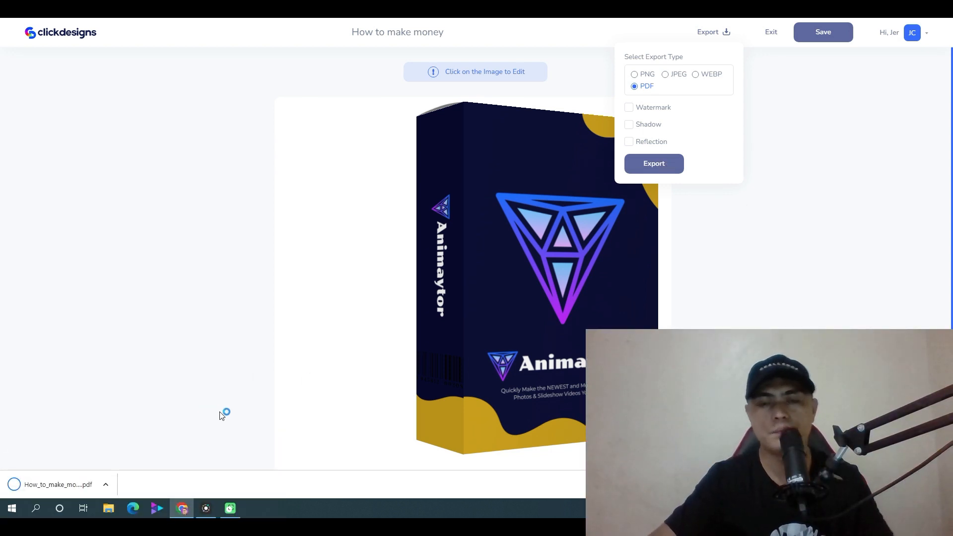
left_click(804, 215)
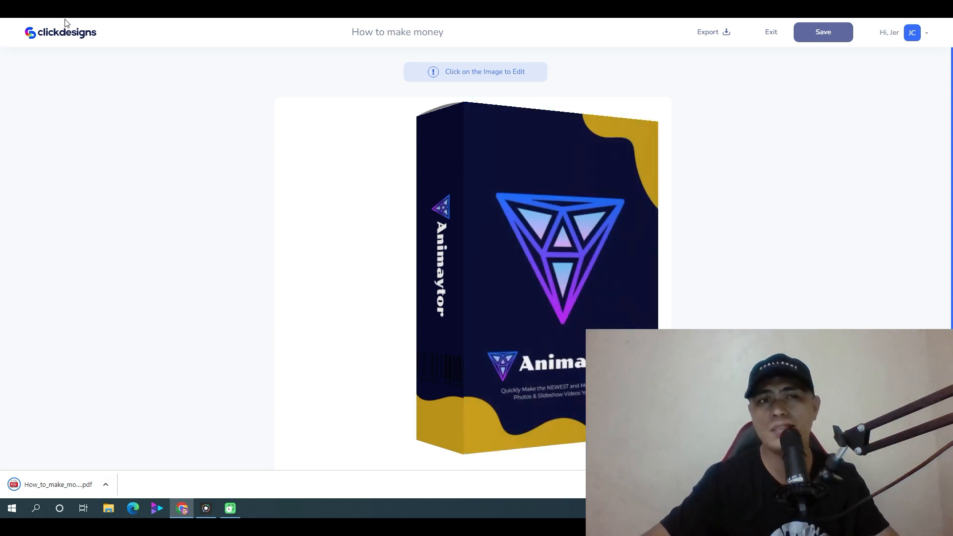
- Return to the template library and look through its category carousel and the graphics templates
left_click(63, 34)
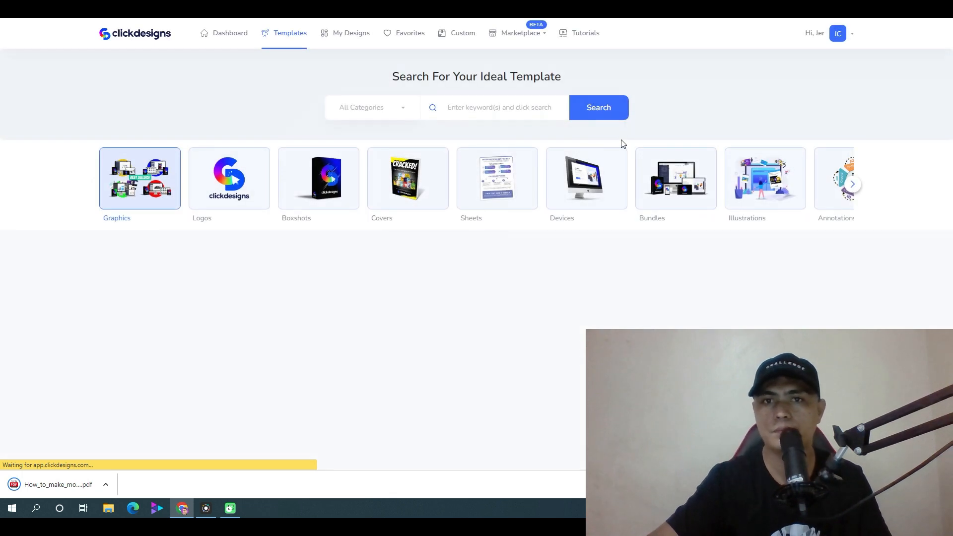
left_click(858, 192)
left_click(858, 192)
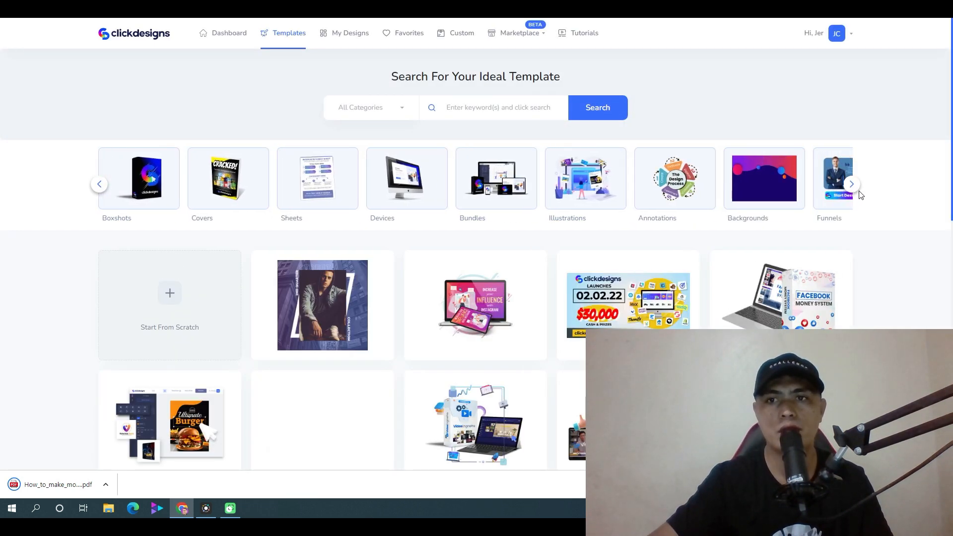
left_click(851, 186)
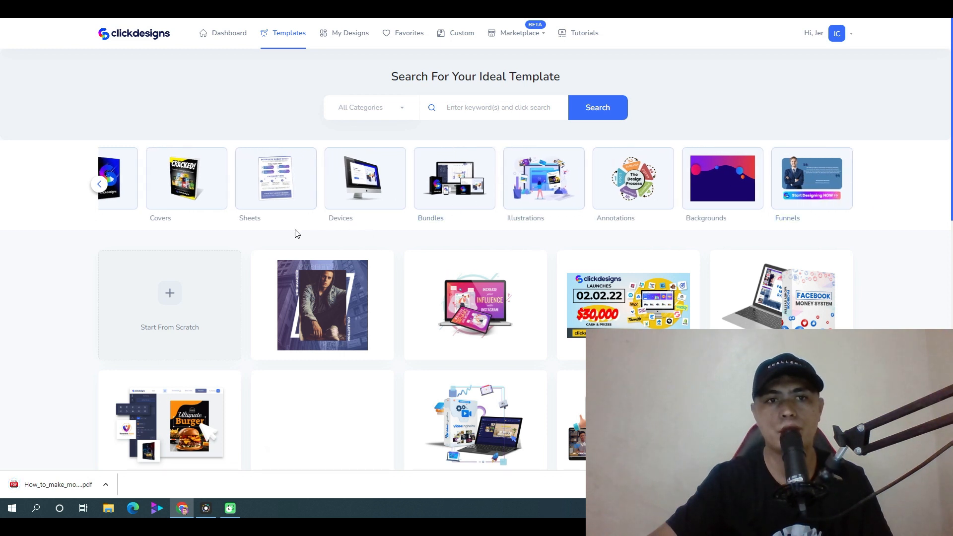
left_click(99, 185)
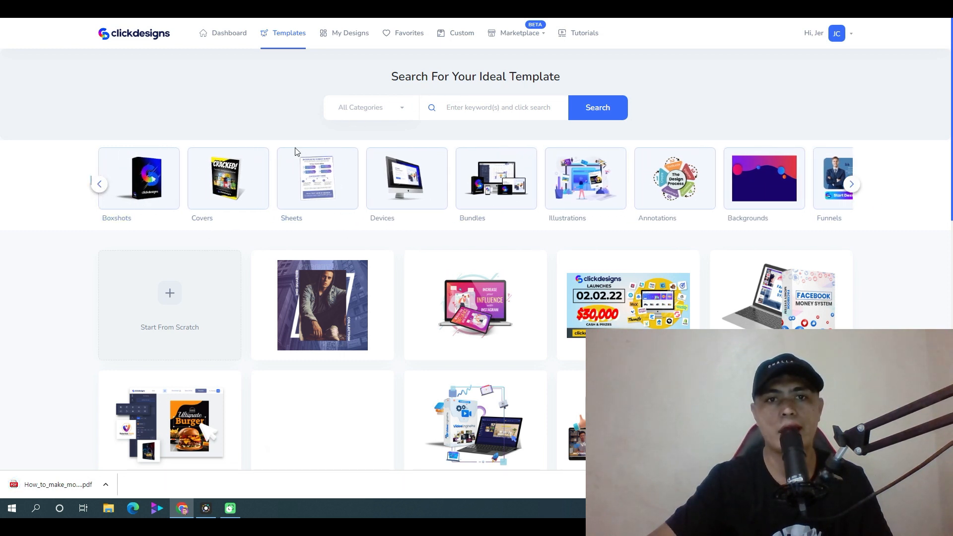
scroll(919, 156, "down", 5)
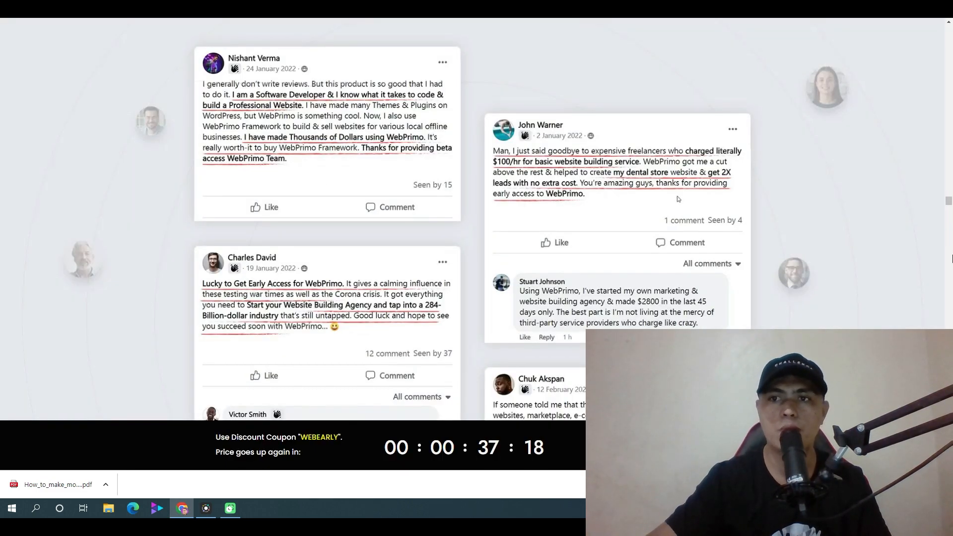
- Examine the WebPrimo sales page's sections on designs, business websites, WooCommerce and mobile themes, and return to the template library
left_click_drag(949, 208, 949, 222)
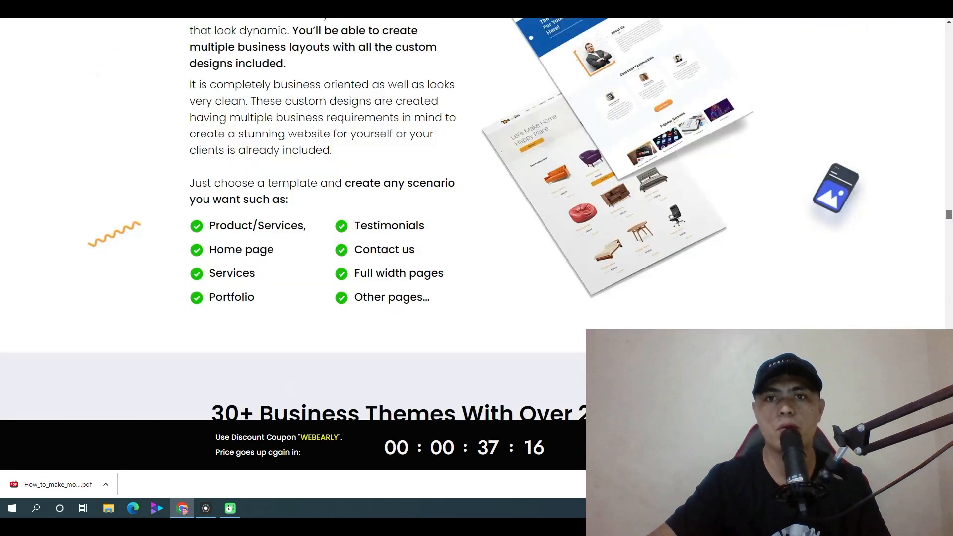
scroll(621, 153, "up", 8)
scroll(621, 255, "down", 15)
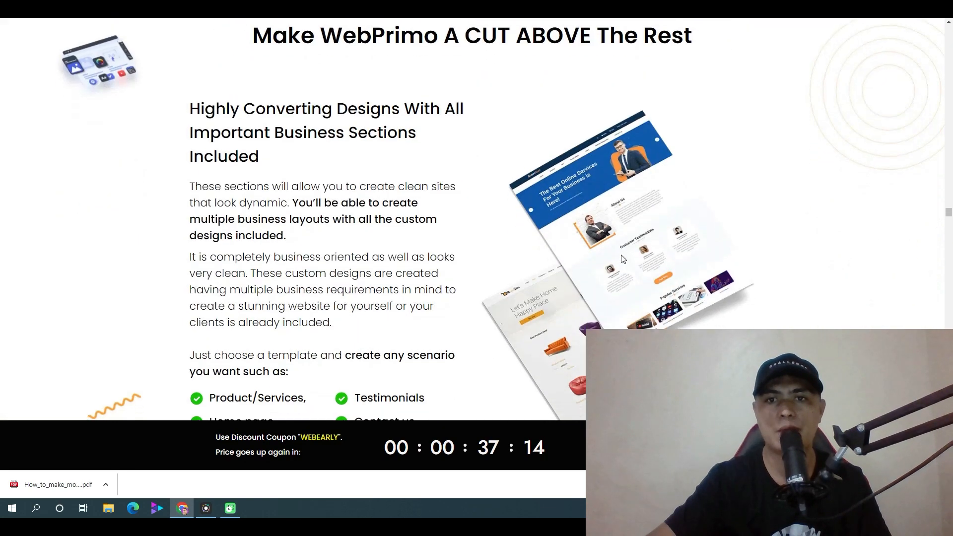
scroll(621, 254, "down", 15)
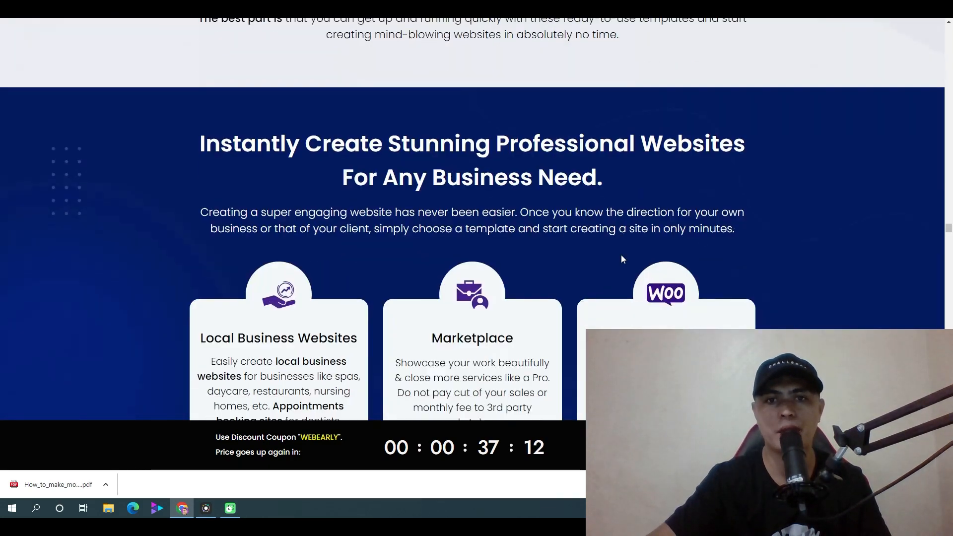
scroll(622, 255, "down", 15)
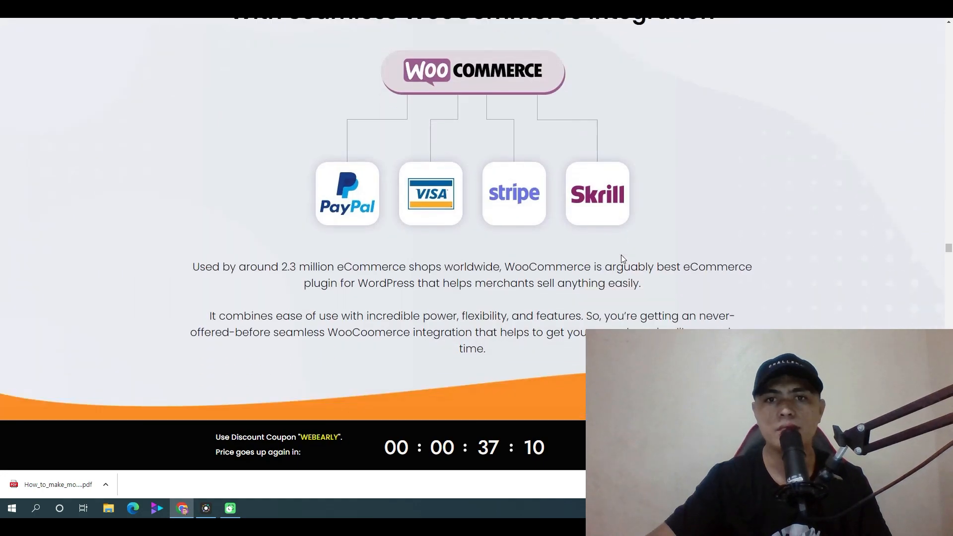
scroll(946, 274, "down", 15)
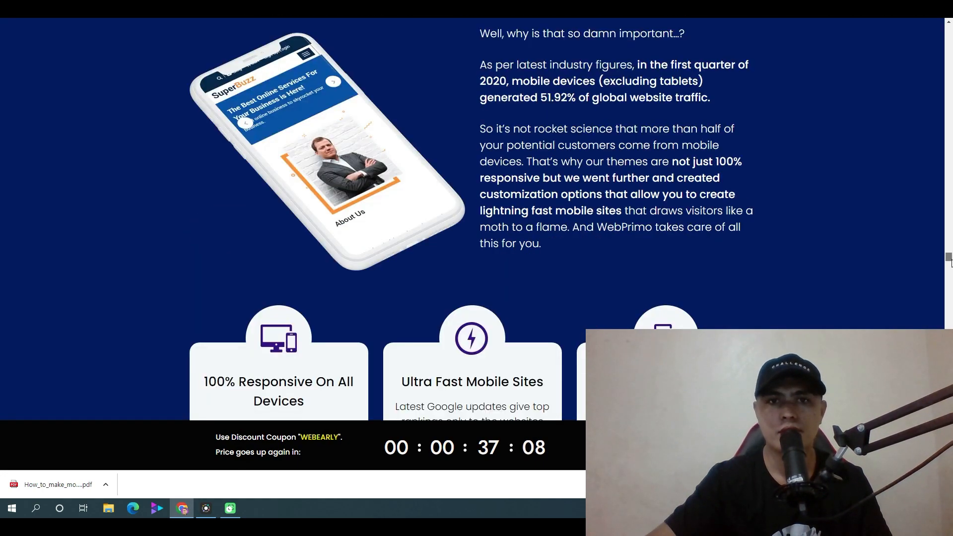
scroll(946, 274, "down", 5)
scroll(327, 22, "up", 20)
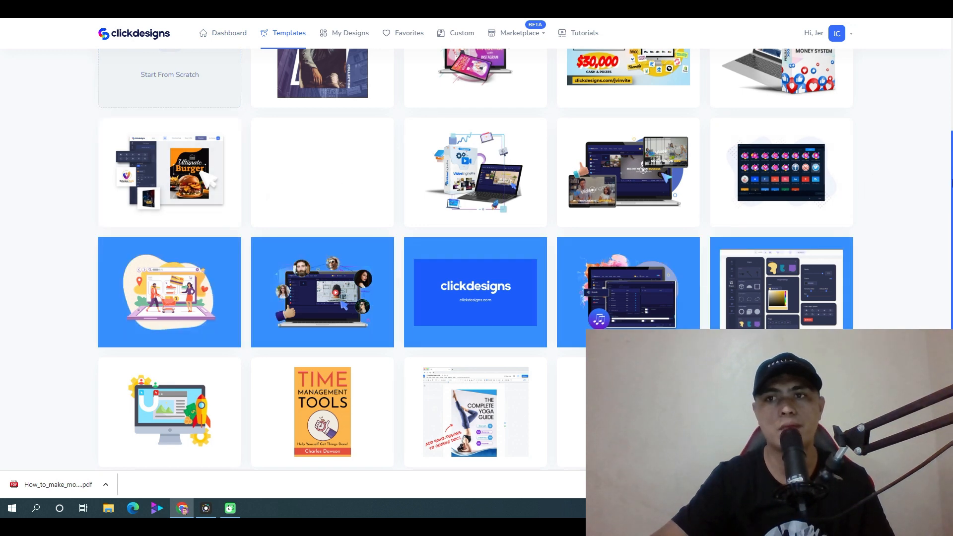
scroll(942, 234, "up", 5)
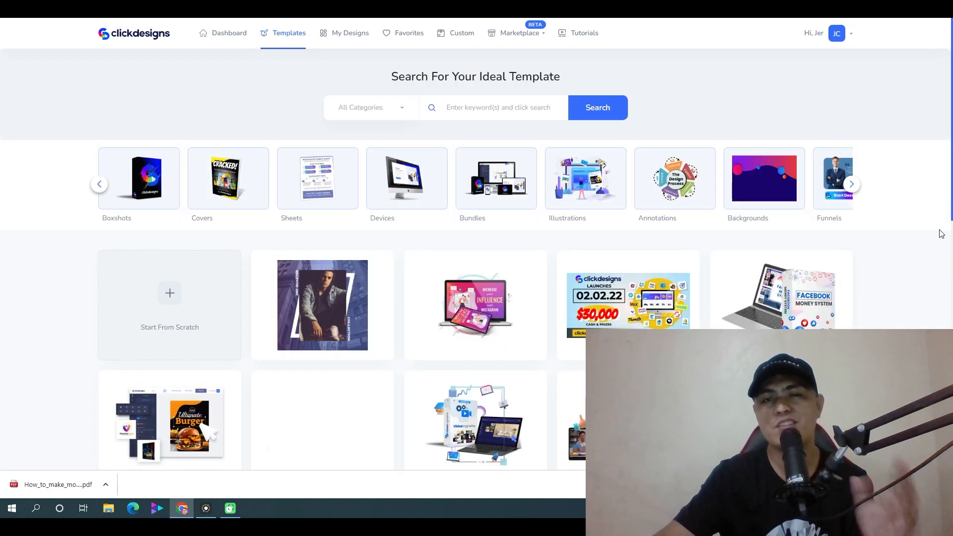